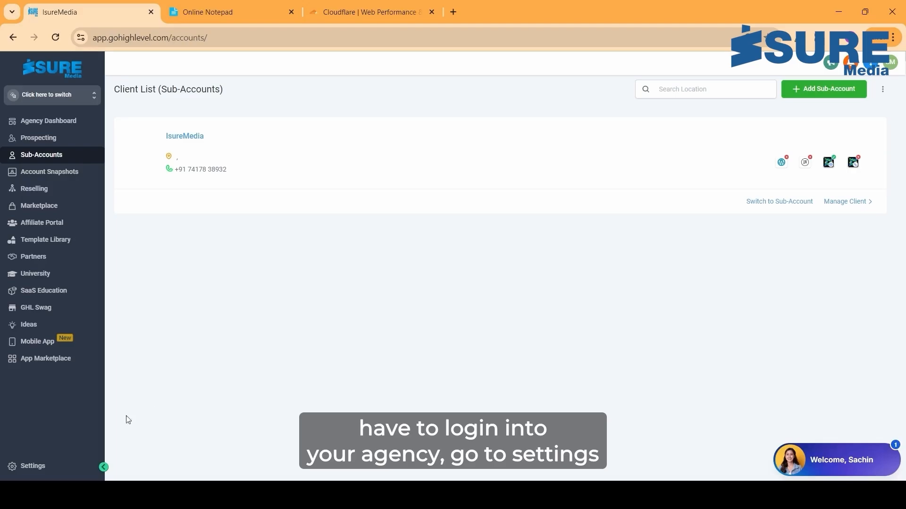
Open the agency's Company settings and locate the API Domain field.
click(40, 467)
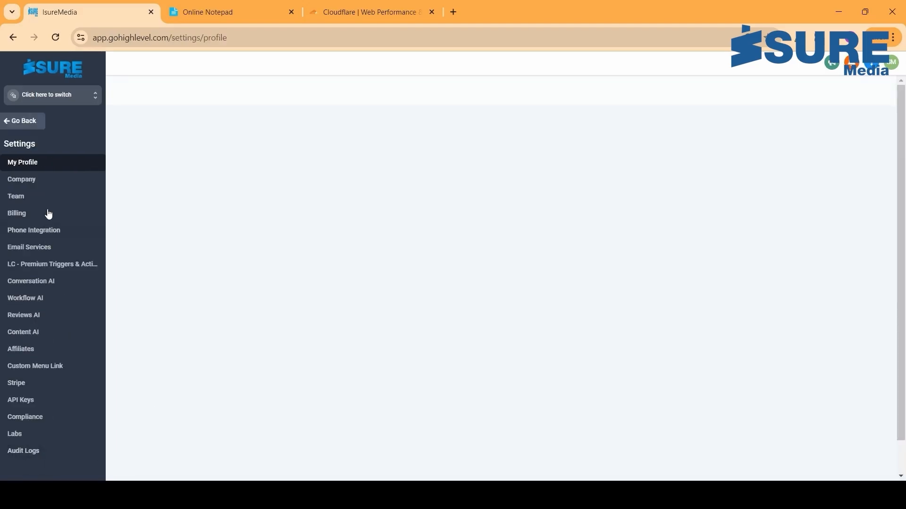
click(46, 188)
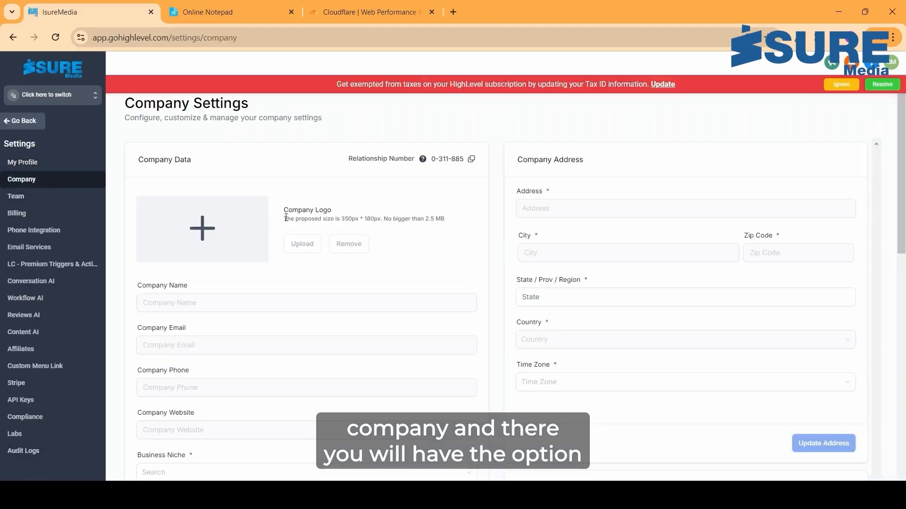
scroll(287, 221, down, 2)
scroll(256, 283, down, 10)
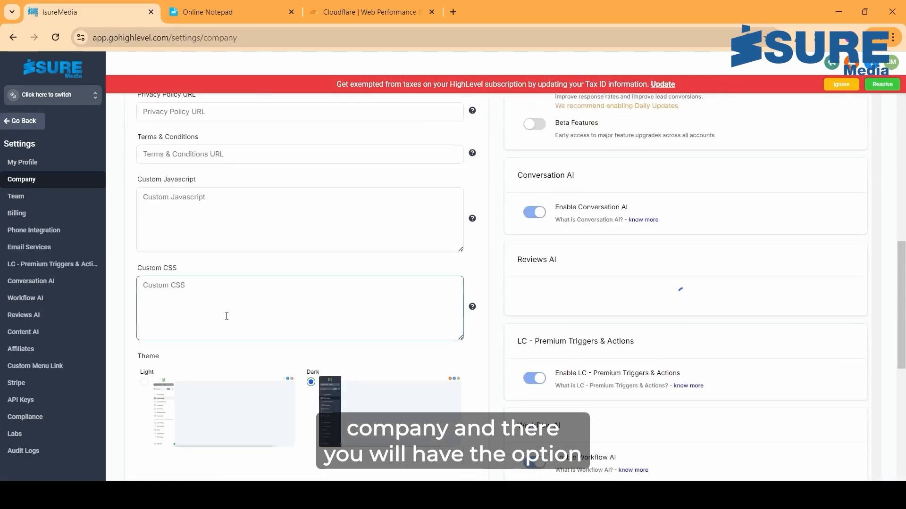
scroll(236, 236, up, 5)
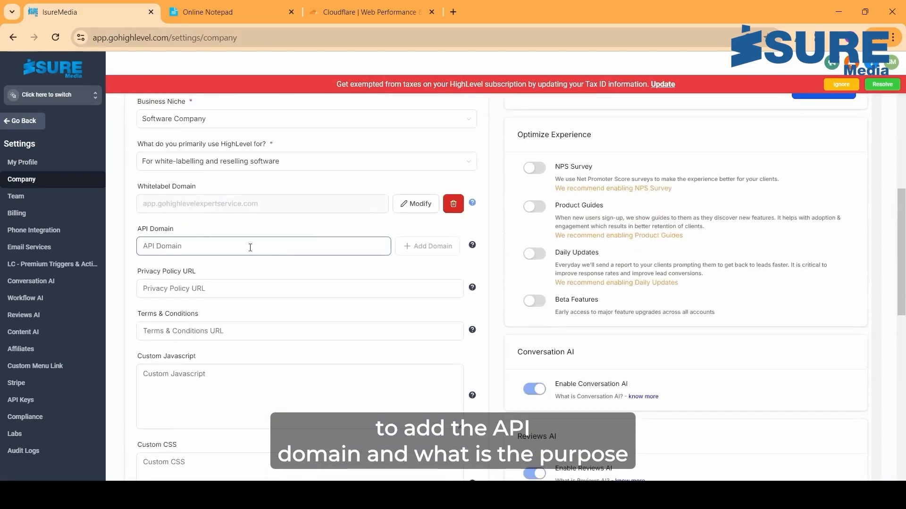
click(166, 246)
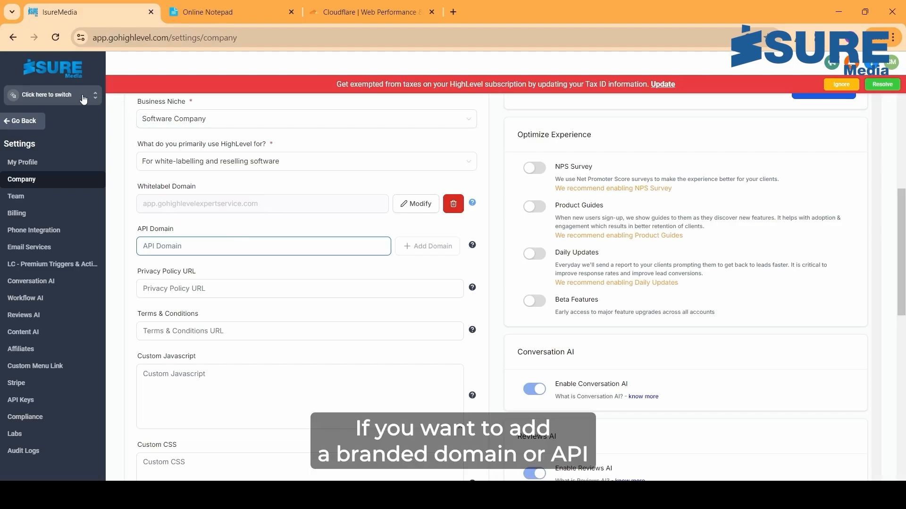
Switch to the IsureMedia sub-account and open its Business Profile settings.
click(50, 98)
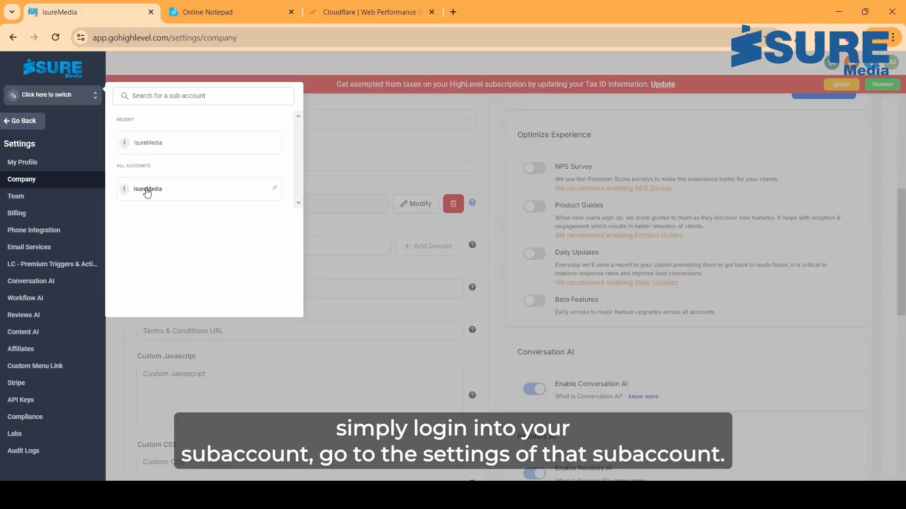
click(147, 190)
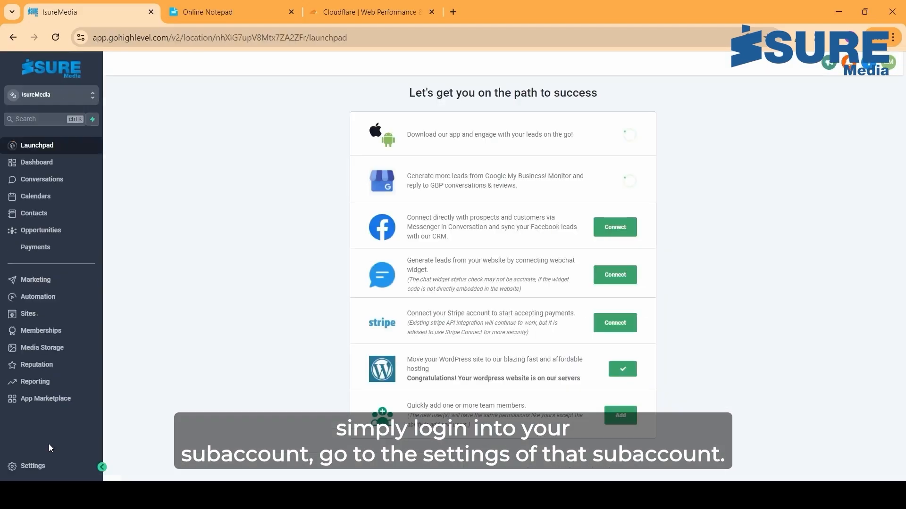
click(96, 467)
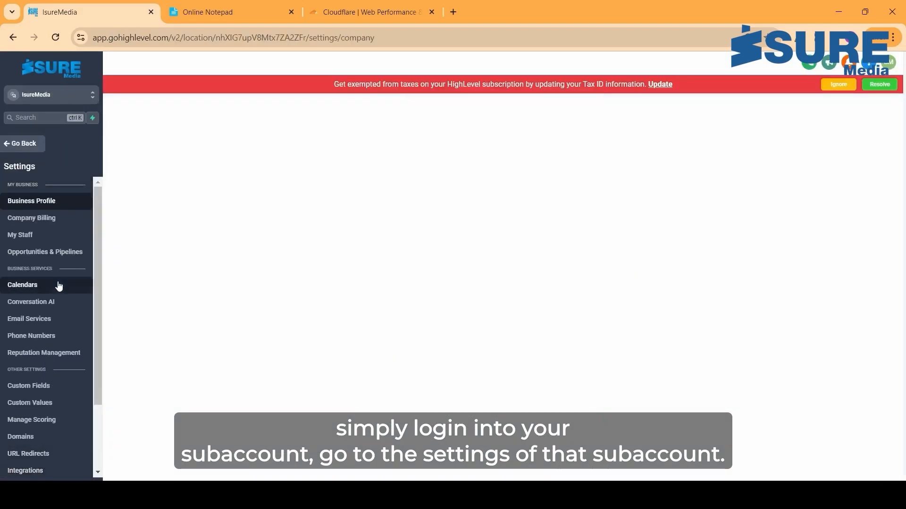
click(18, 203)
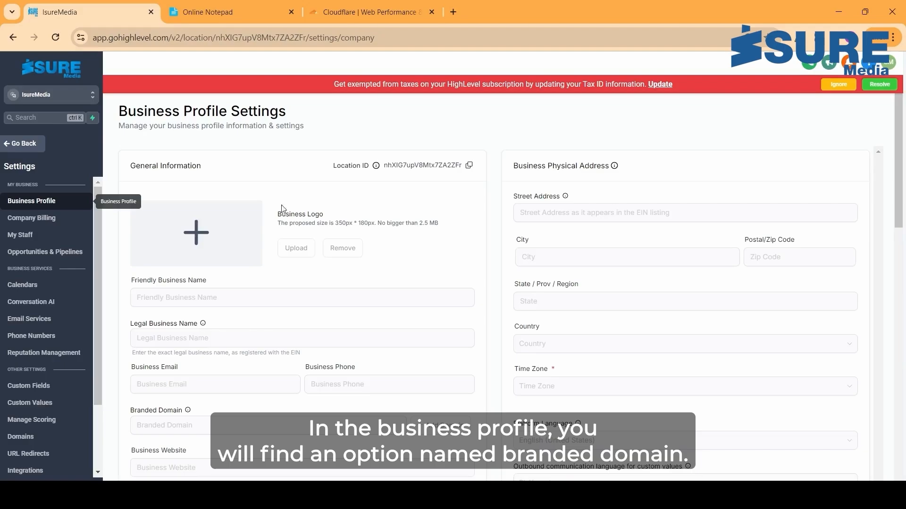
Locate the sub-account's Branded Domain field and check the API domain's DNS record note in Online Notepad.
scroll(171, 248, down, 3)
click(166, 251)
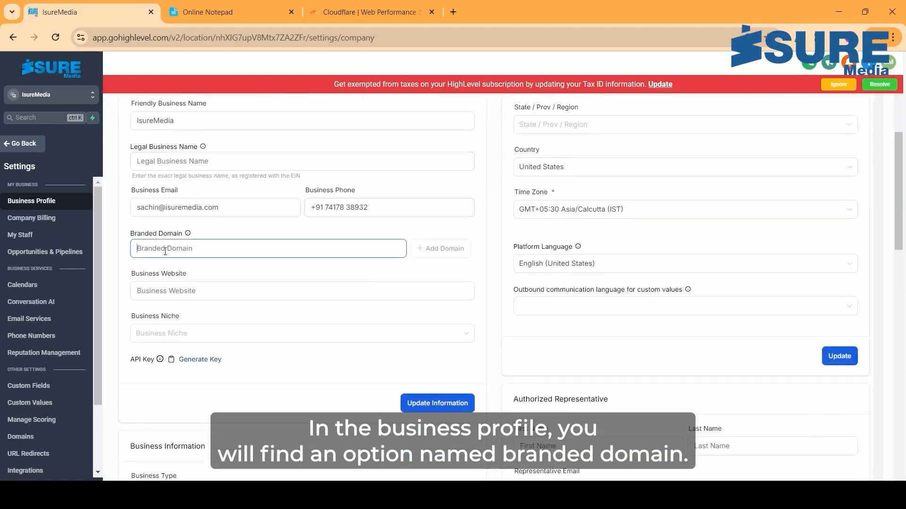
mouse_move(189, 239)
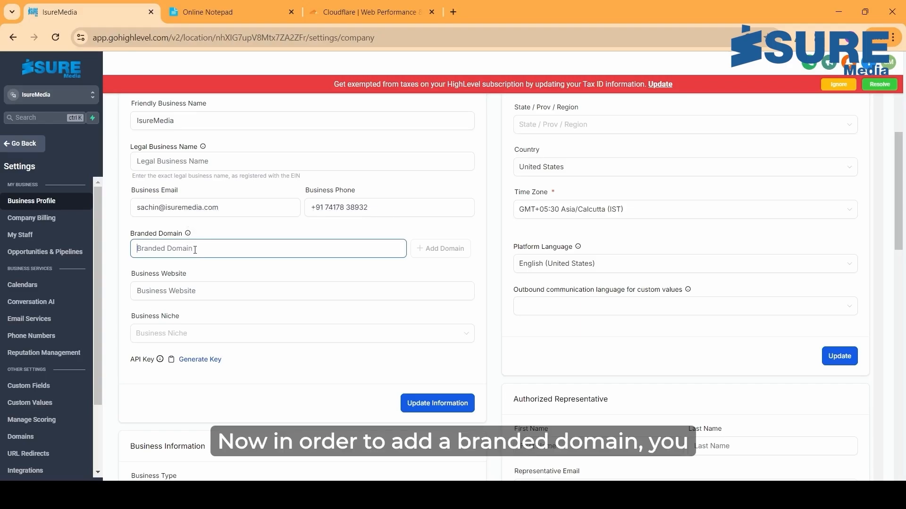
scroll(198, 264, up, 1)
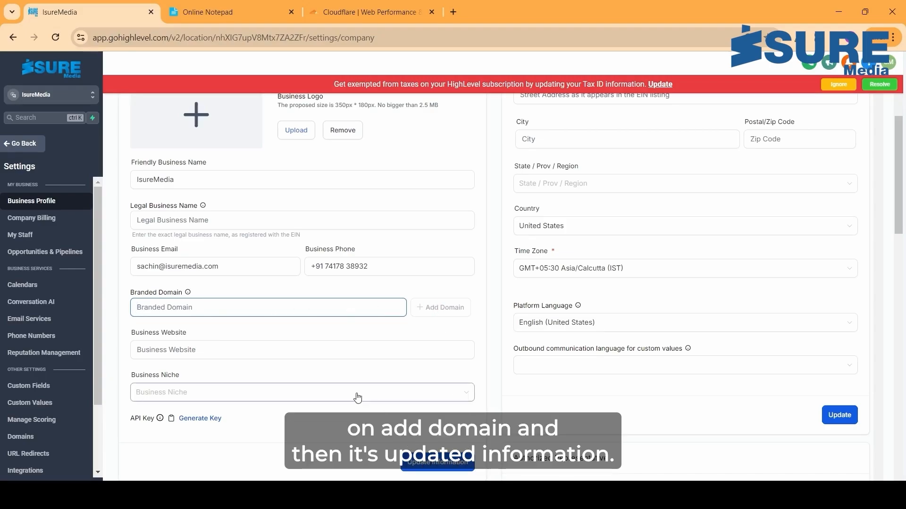
click(204, 9)
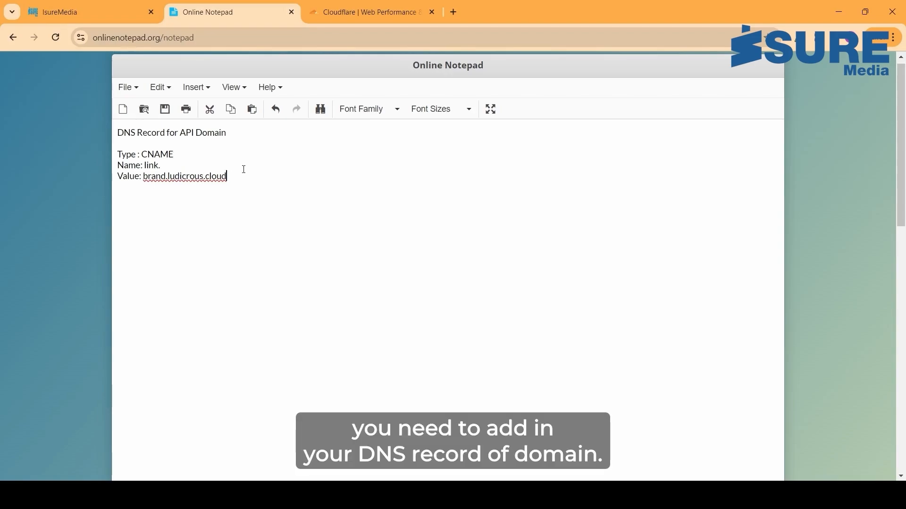
click(92, 9)
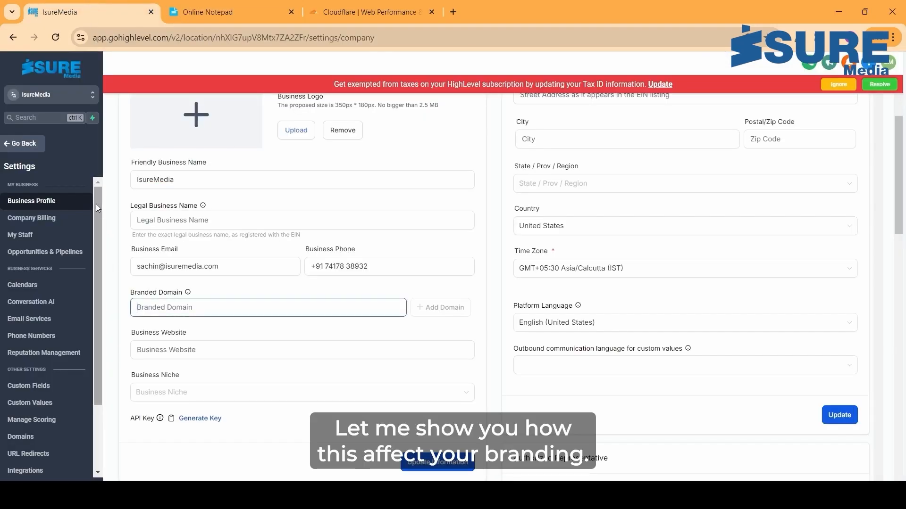
Go to the sub-account's form builder and open the public page of Form 1.
click(21, 150)
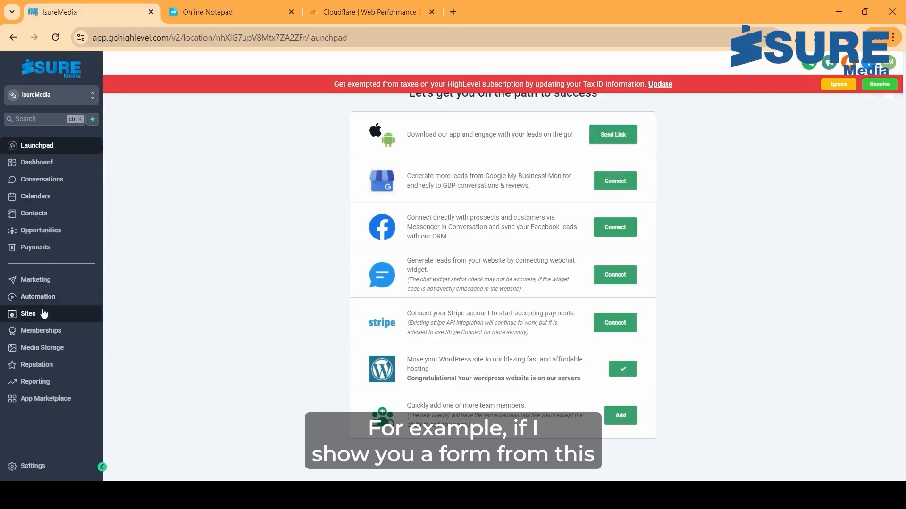
click(28, 314)
mouse_move(425, 82)
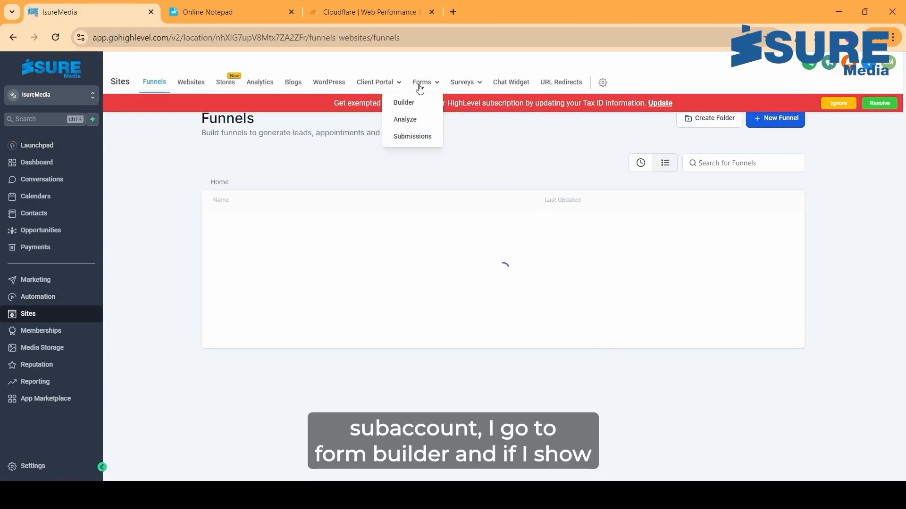
click(405, 102)
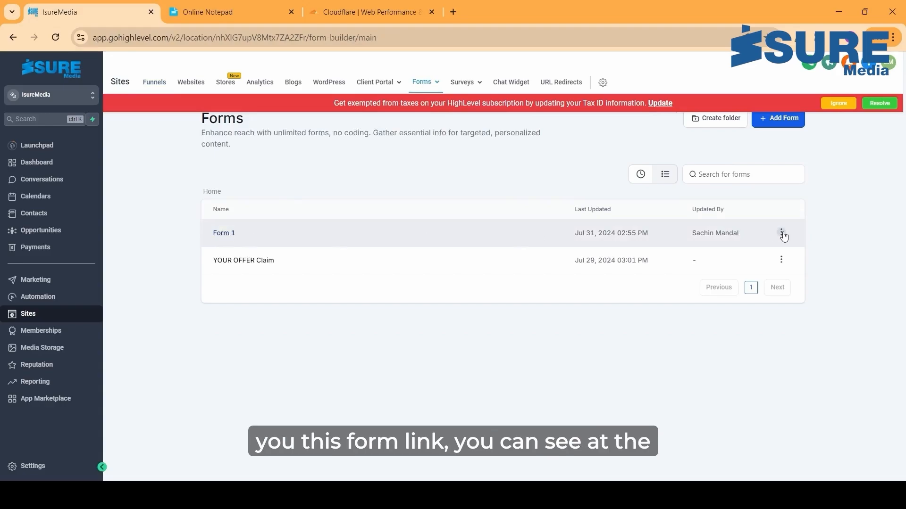
click(781, 232)
click(760, 118)
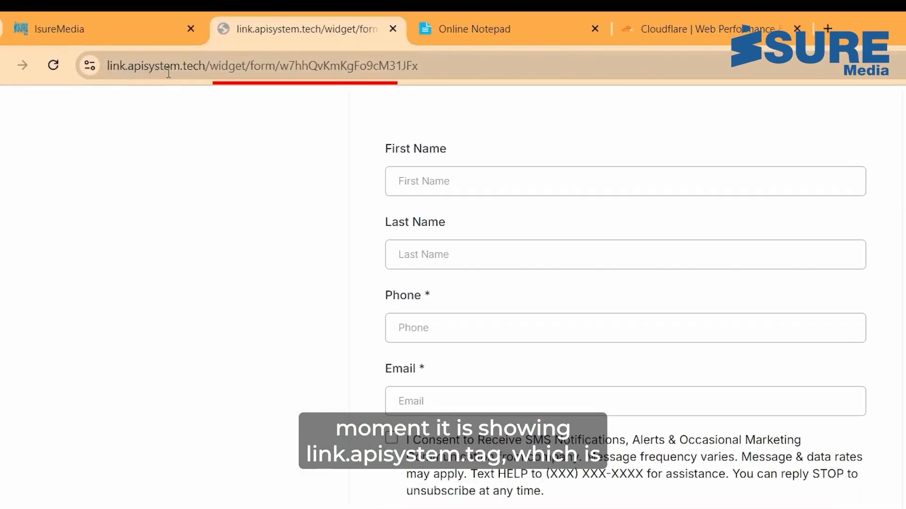
Examine the domain part of the form's web address, then close the form page.
click(208, 66)
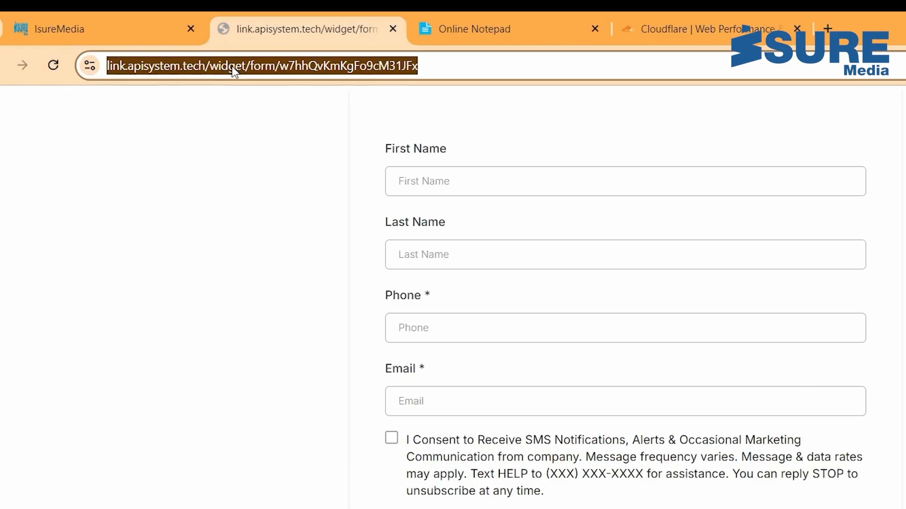
click(235, 71)
drag(244, 66, 148, 73)
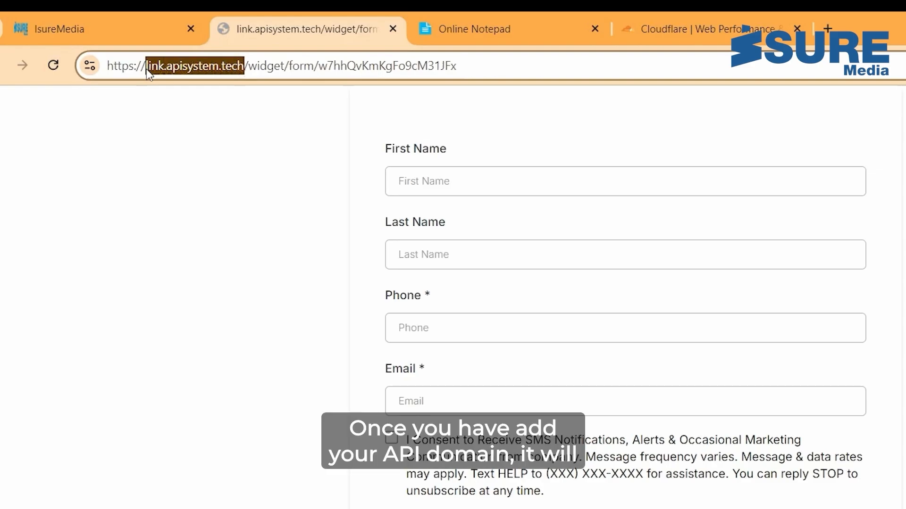
click(146, 69)
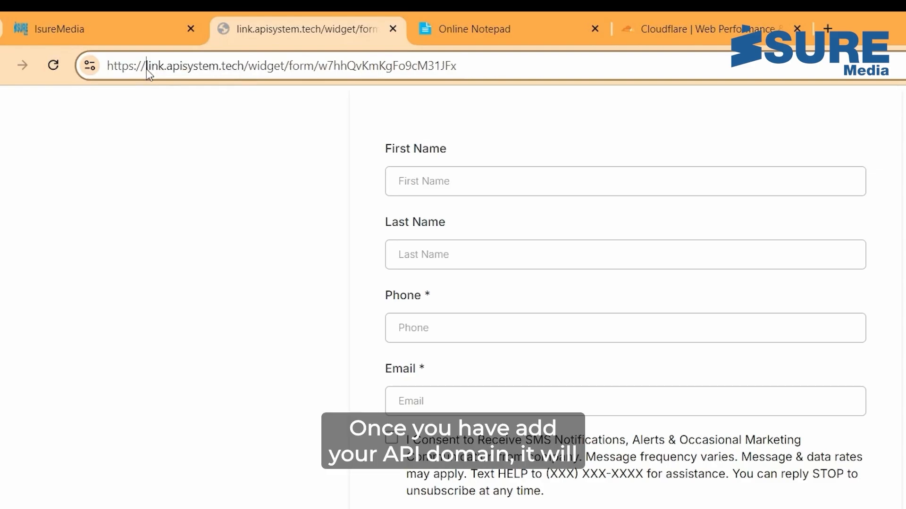
drag(147, 69, 245, 74)
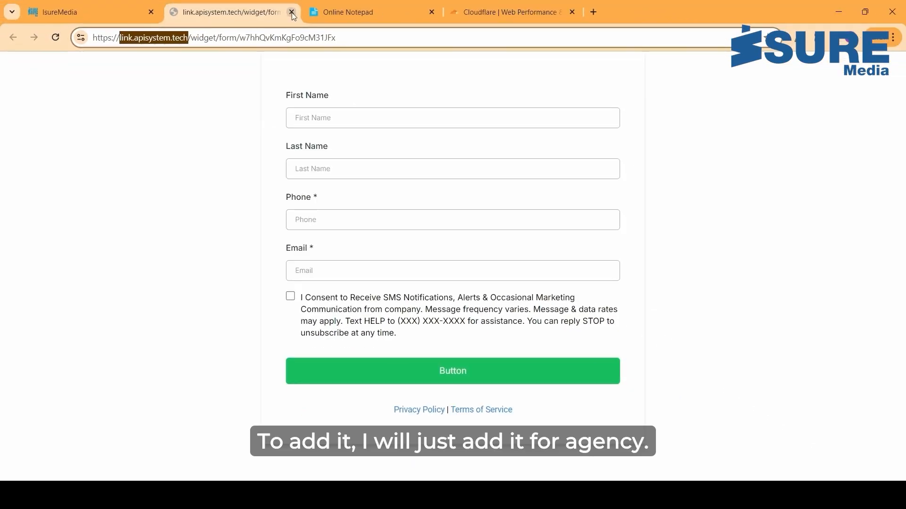
click(298, 14)
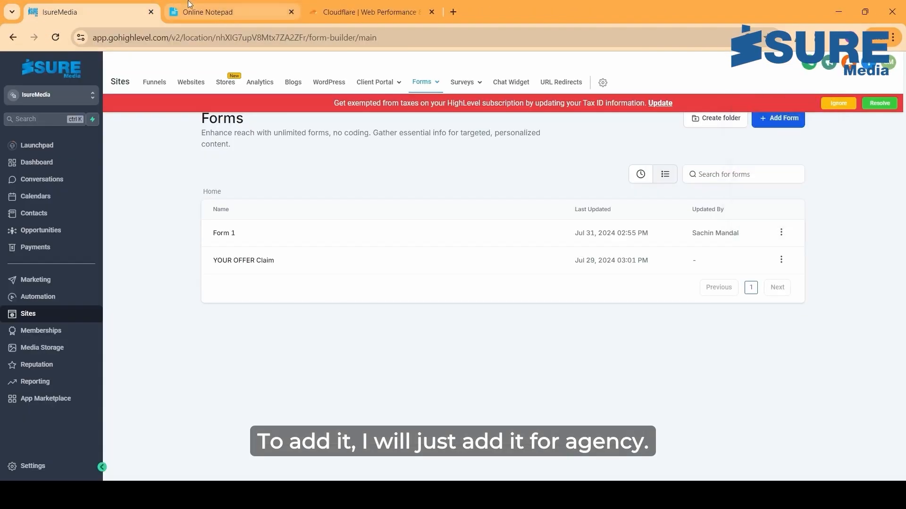
Switch back to the agency view and open the Company settings at the API Domain field.
click(55, 93)
click(146, 130)
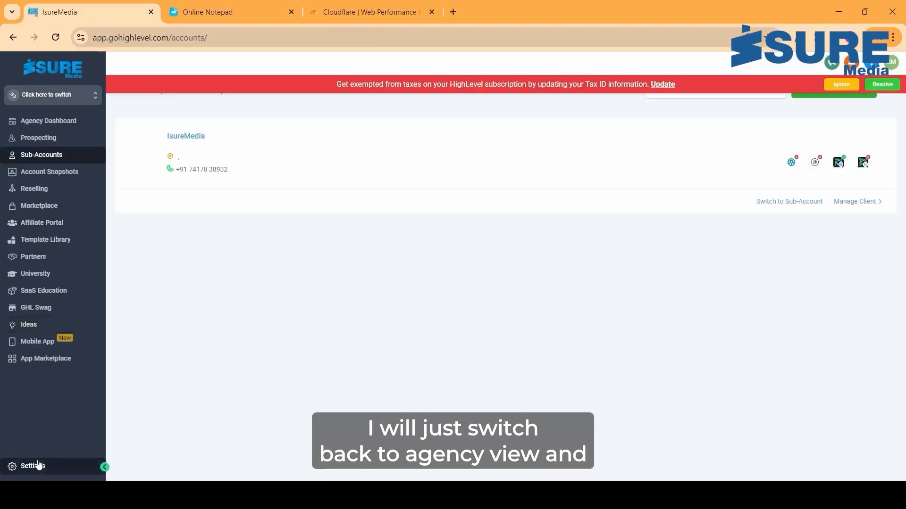
click(39, 465)
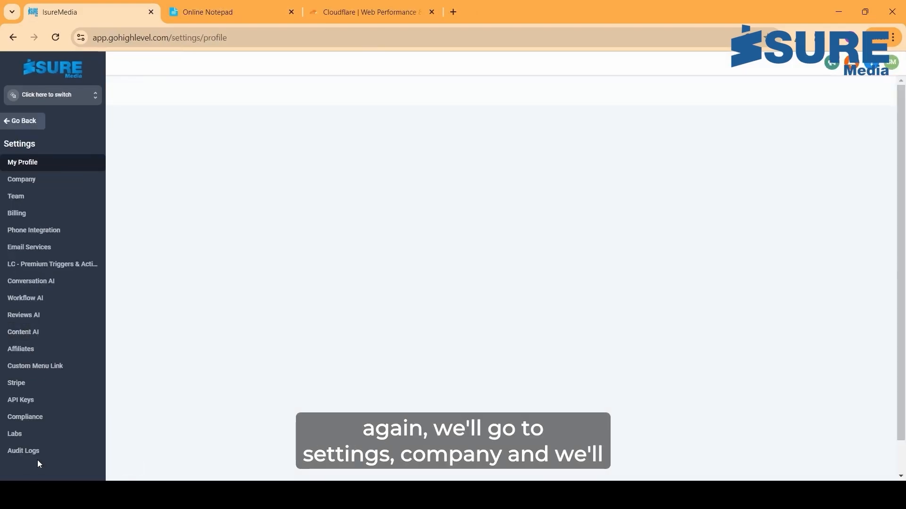
click(46, 188)
scroll(288, 283, down, 2)
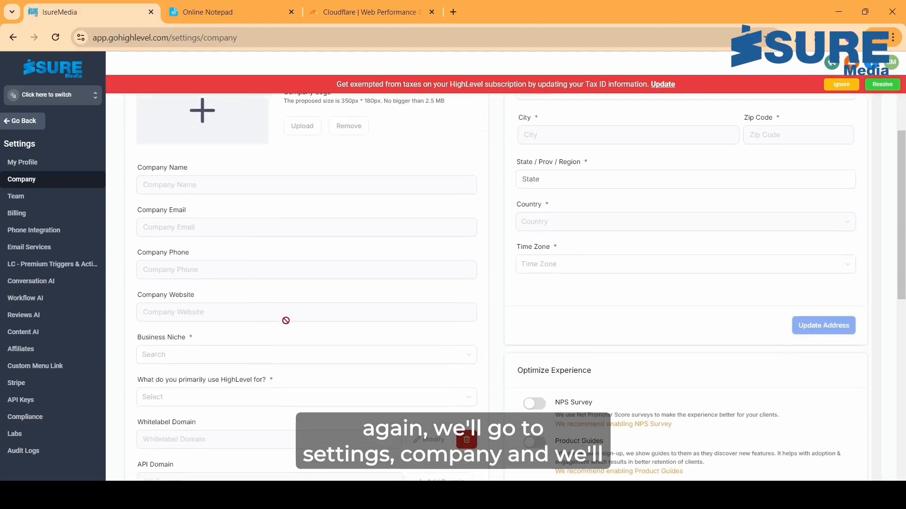
scroll(286, 331, down, 3)
Enter link.gohighlevelexpertservice.com as the API domain and start adding the domain.
click(199, 365)
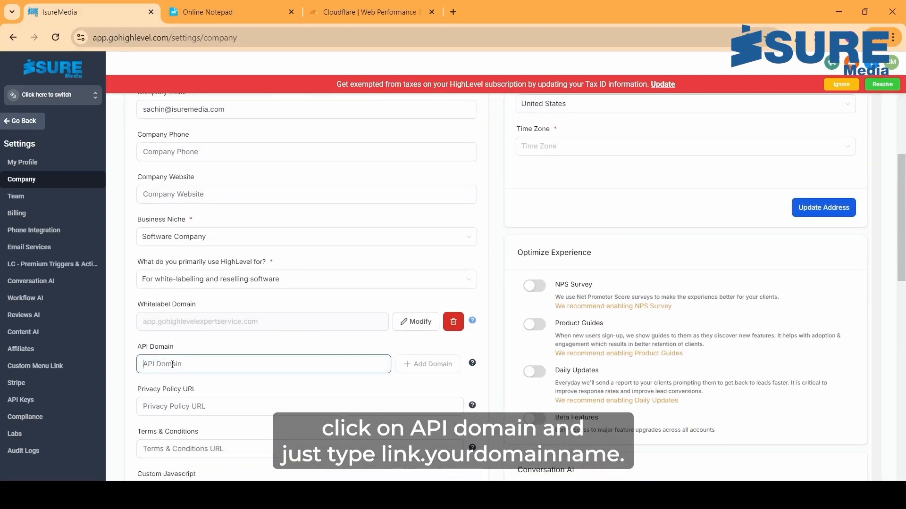
text(link.)
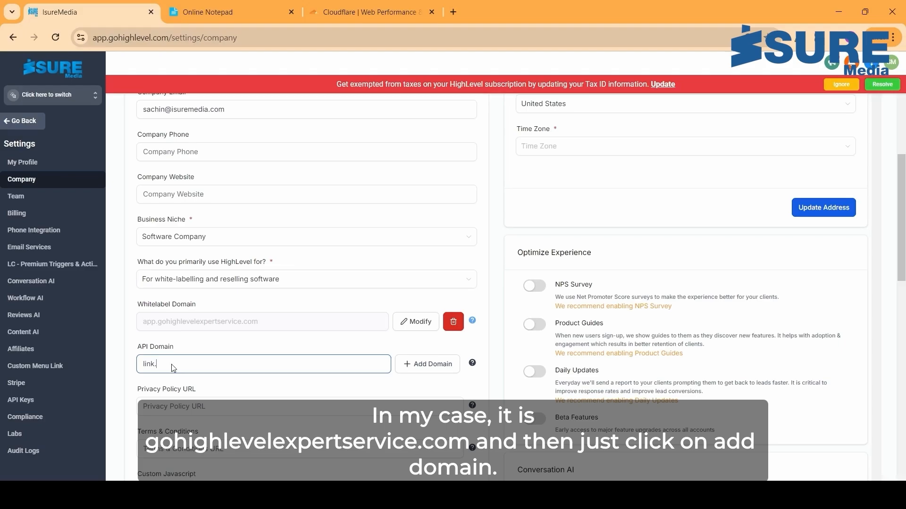
key(ctrl+v)
scroll(416, 367, down, 1)
click(438, 315)
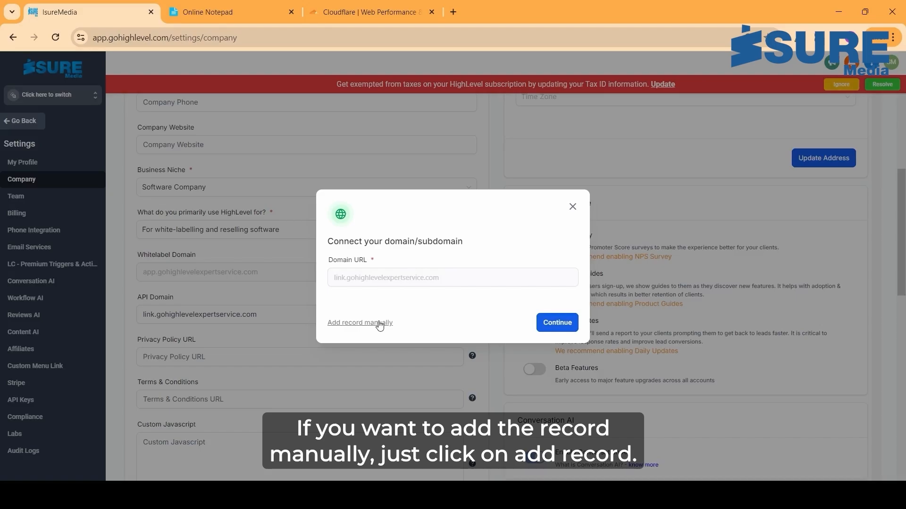
Review the CNAME record for manual setup alongside the Online Notepad note, and return to the domain connection dialog.
click(353, 329)
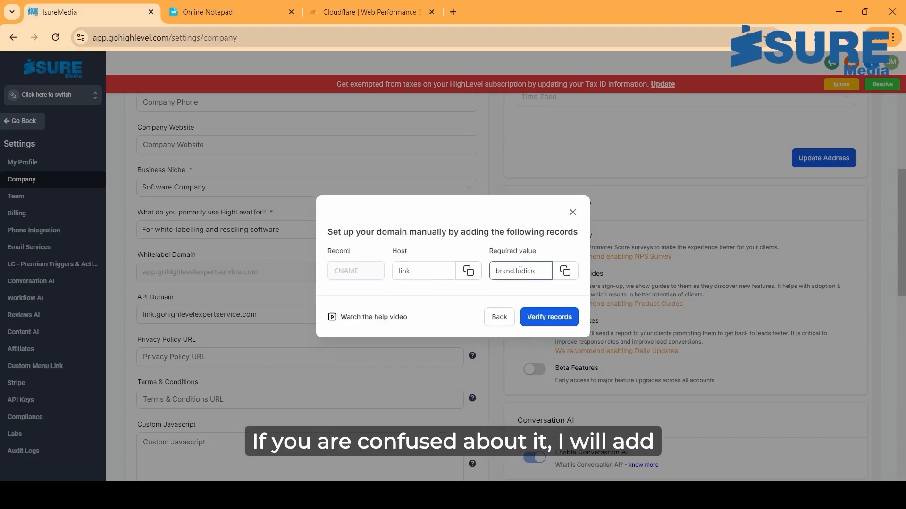
click(231, 12)
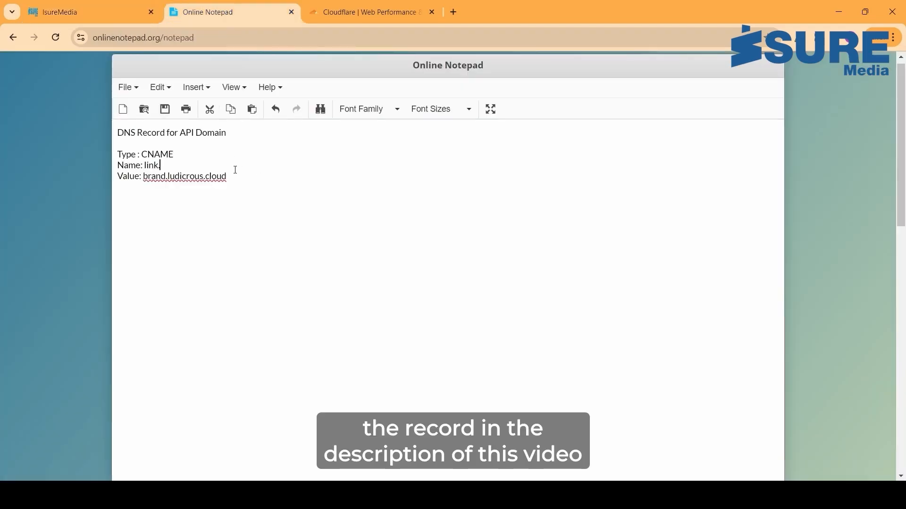
drag(235, 174, 171, 153)
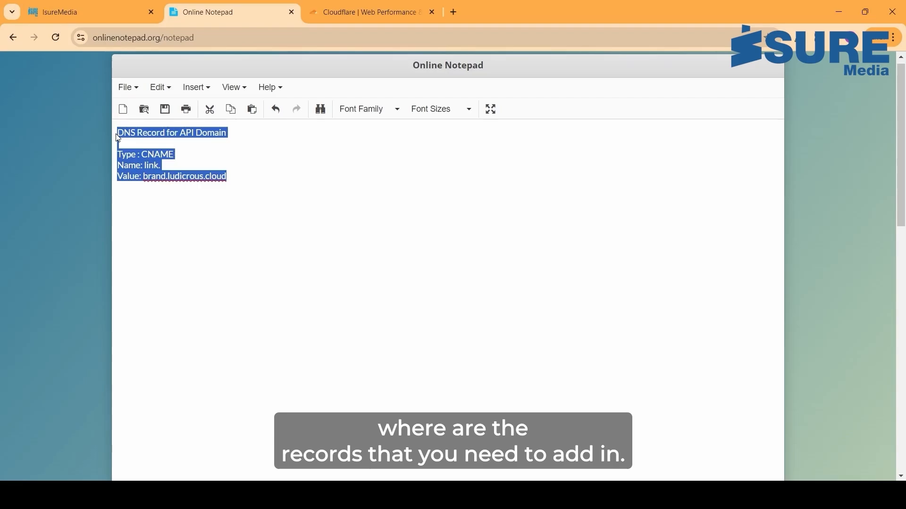
click(171, 153)
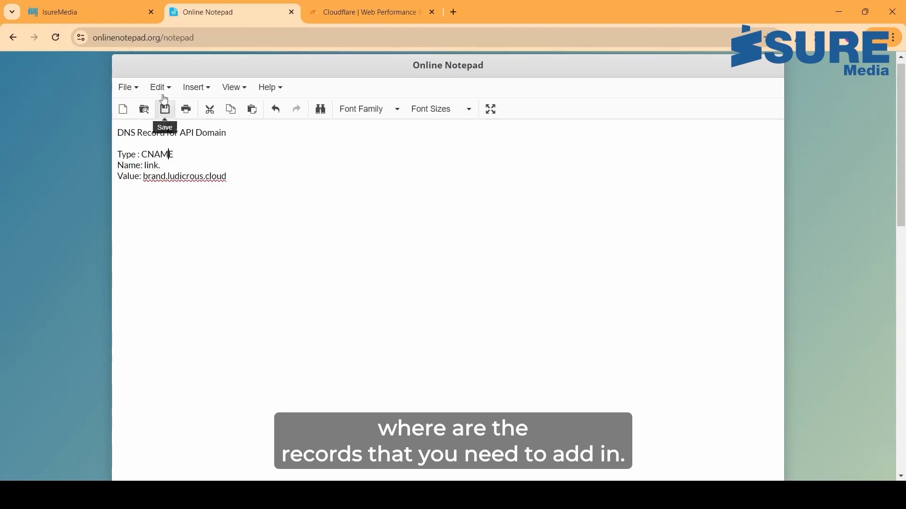
click(100, 2)
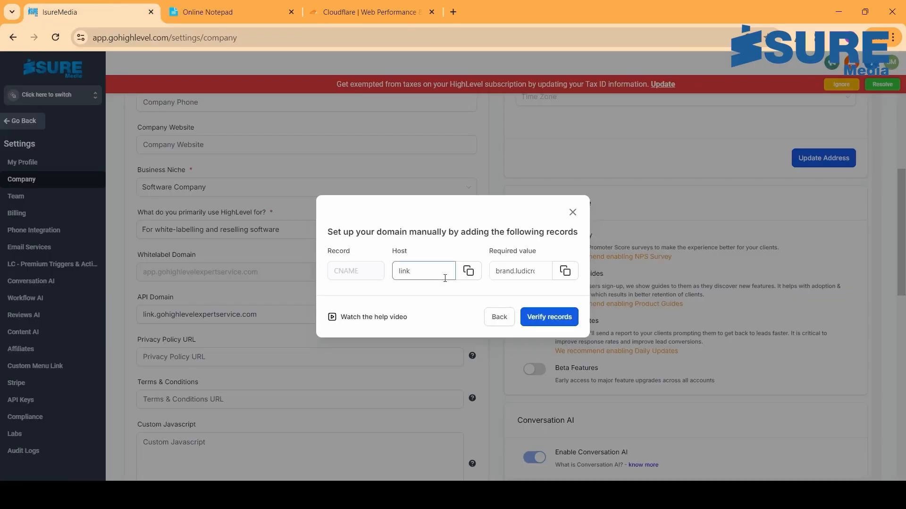
click(499, 323)
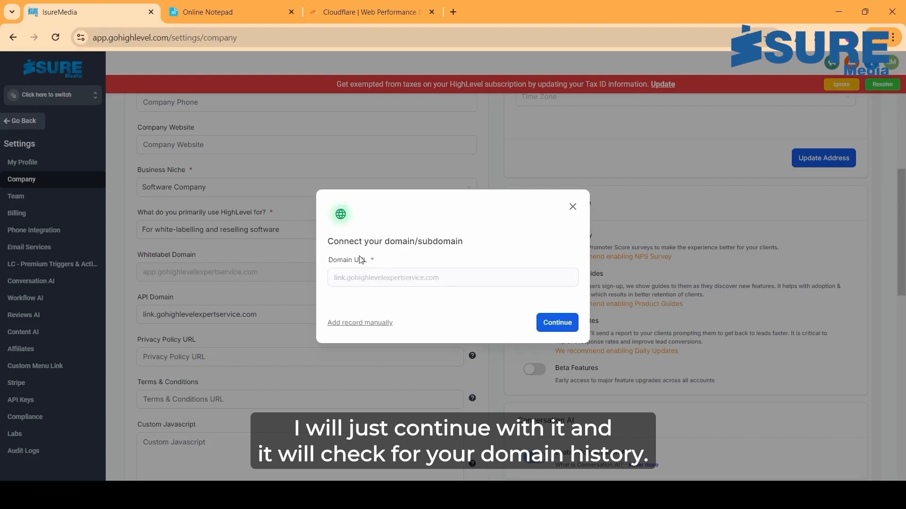
Continue connecting link.gohighlevelexpertservice.com through Cloudflare and authorize LeadConnector to add its CNAME record.
click(556, 323)
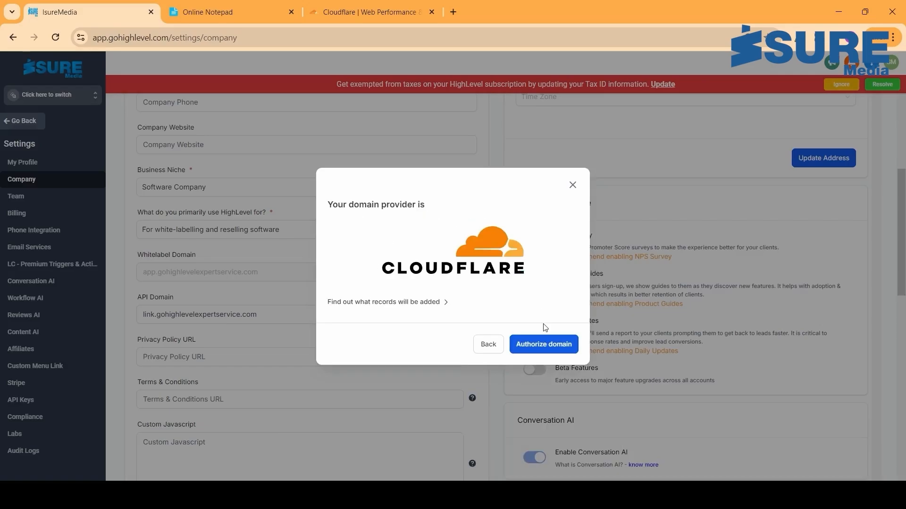
click(548, 349)
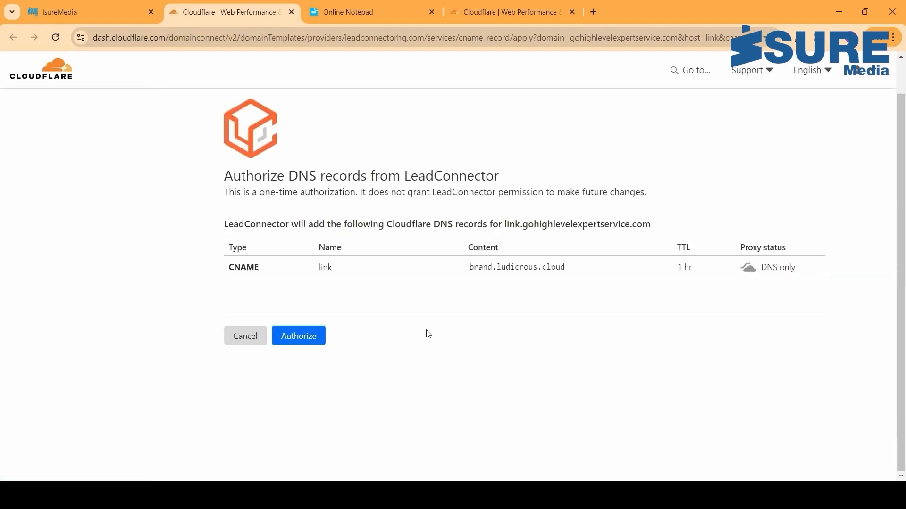
click(309, 342)
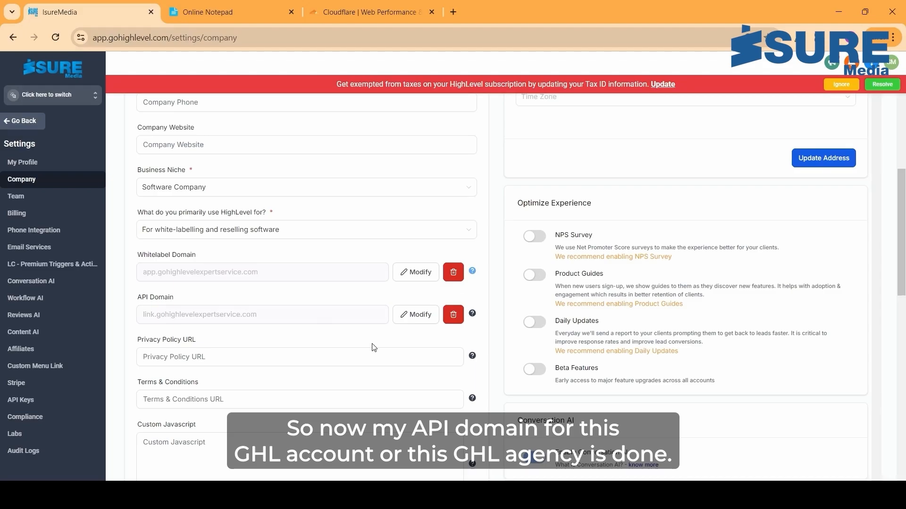
Save the agency's company settings with the connected API domain.
scroll(374, 348, down, 2)
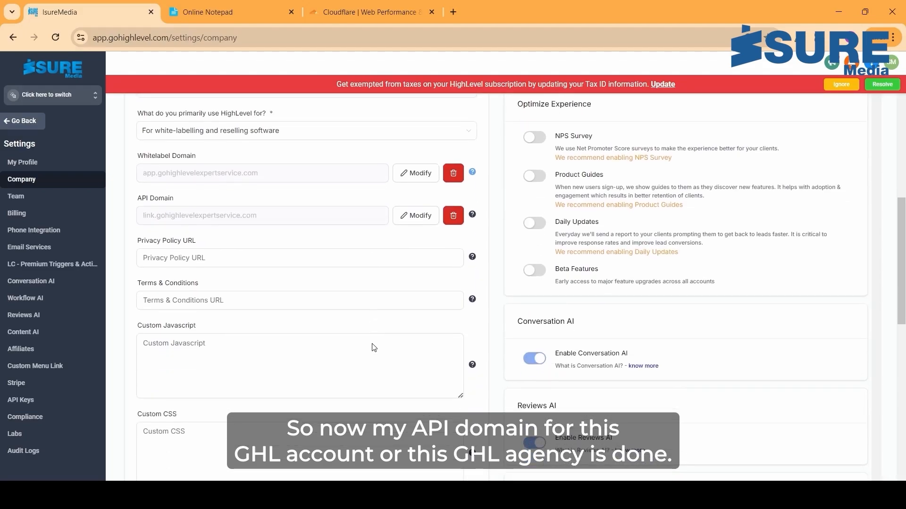
scroll(373, 348, down, 5)
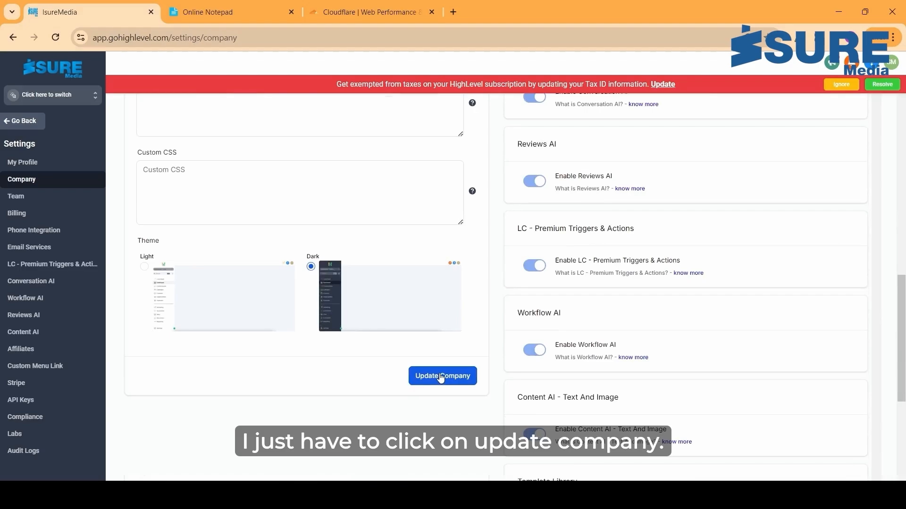
click(441, 377)
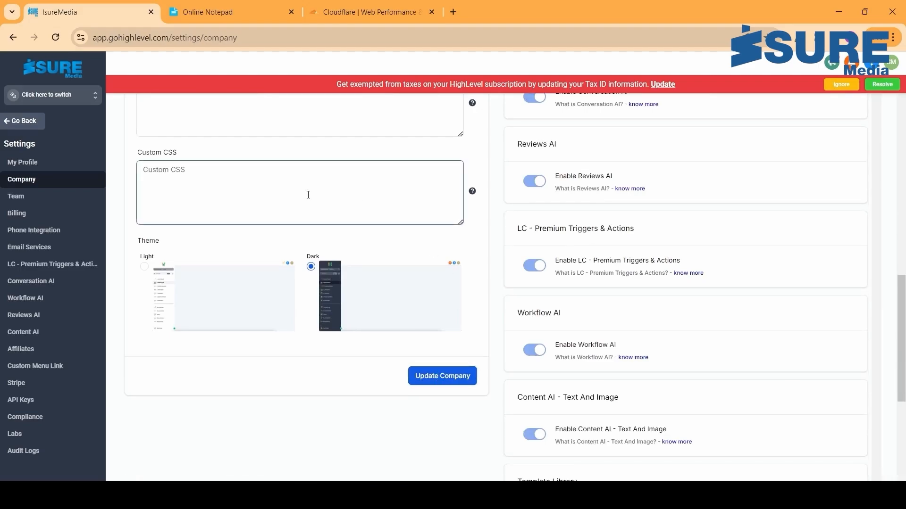
Leave the agency settings, reload the agency dashboard, and switch to the IsureMedia sub-account.
scroll(309, 195, up, 10)
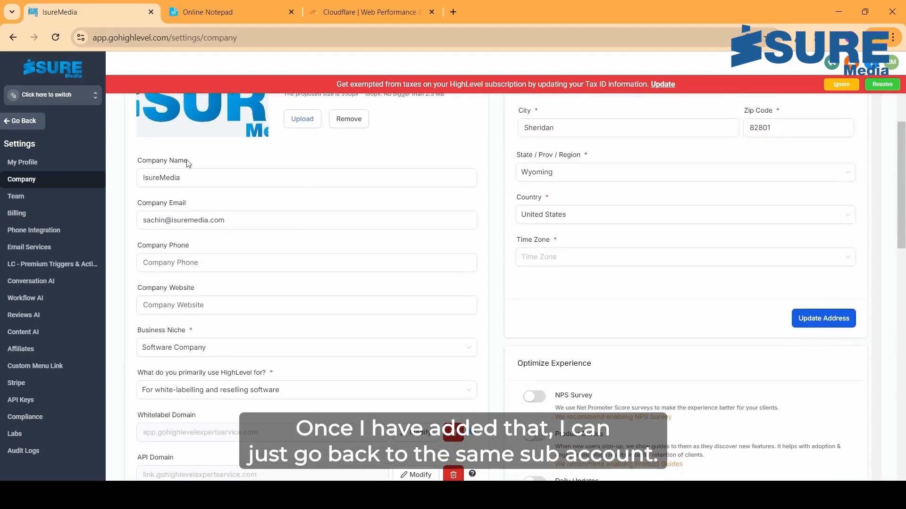
click(25, 121)
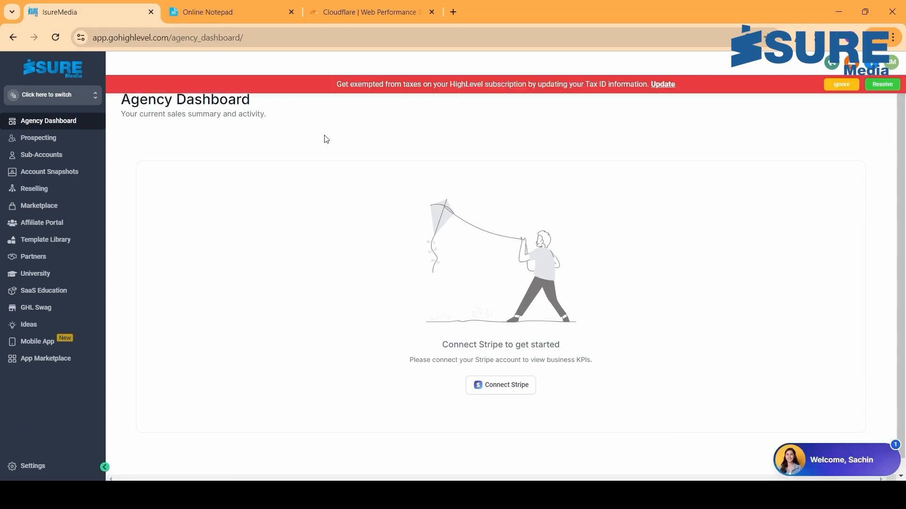
key(F5)
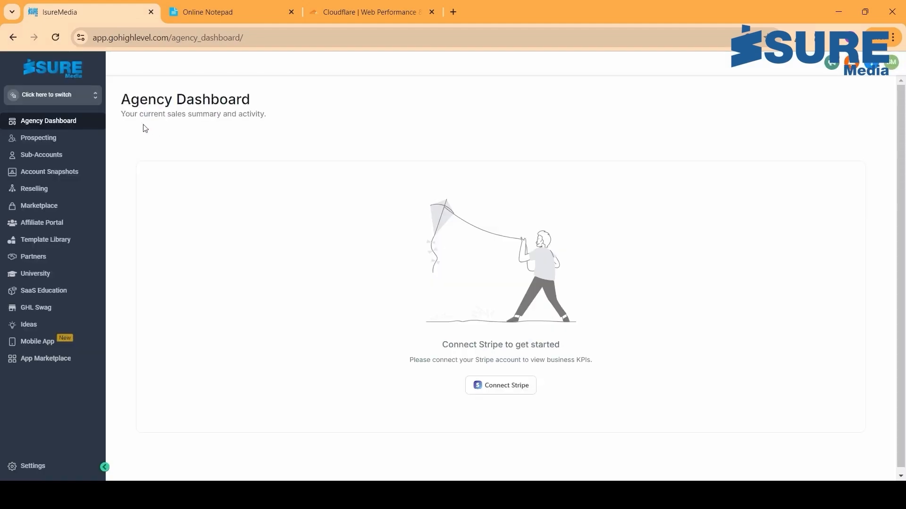
click(66, 97)
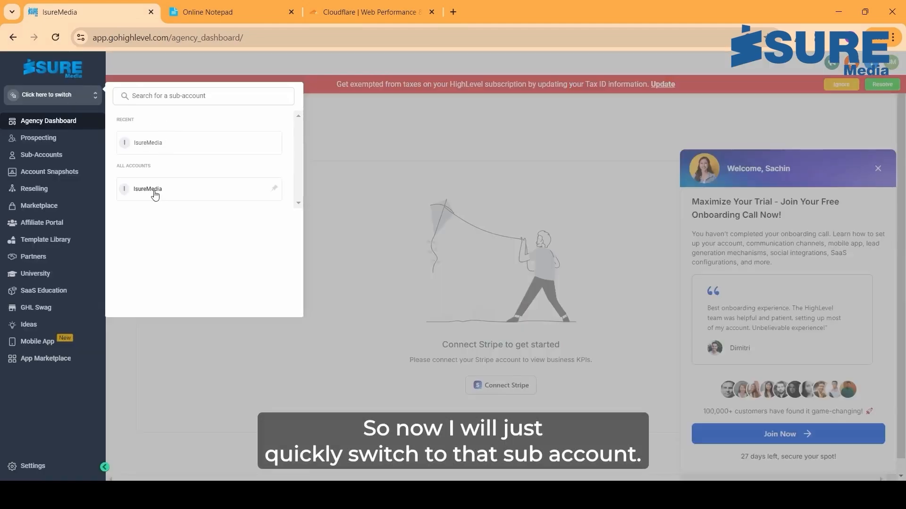
click(153, 191)
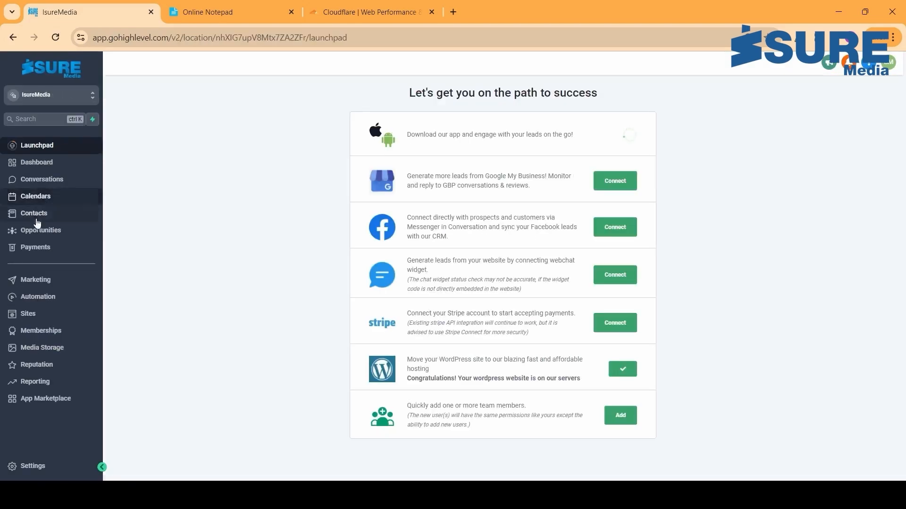
Open the sub-account's form builder list and preview Form 1.
click(41, 311)
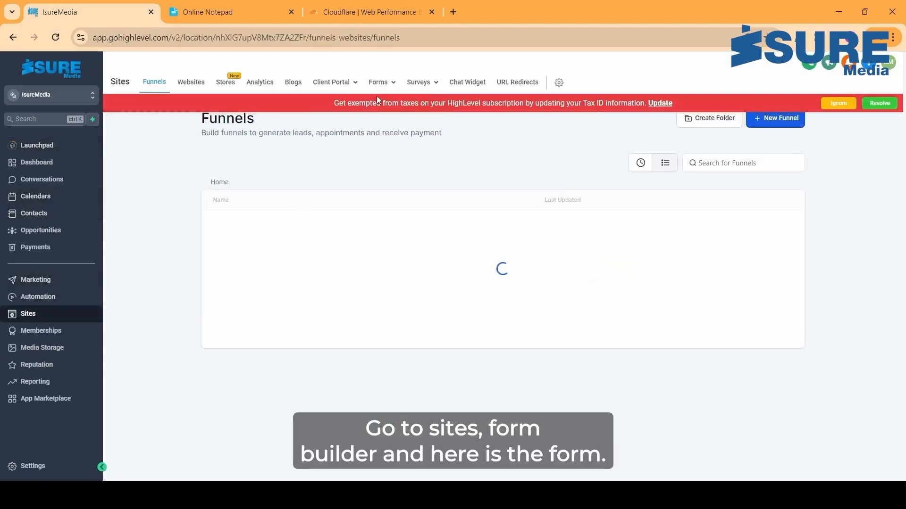
mouse_move(423, 83)
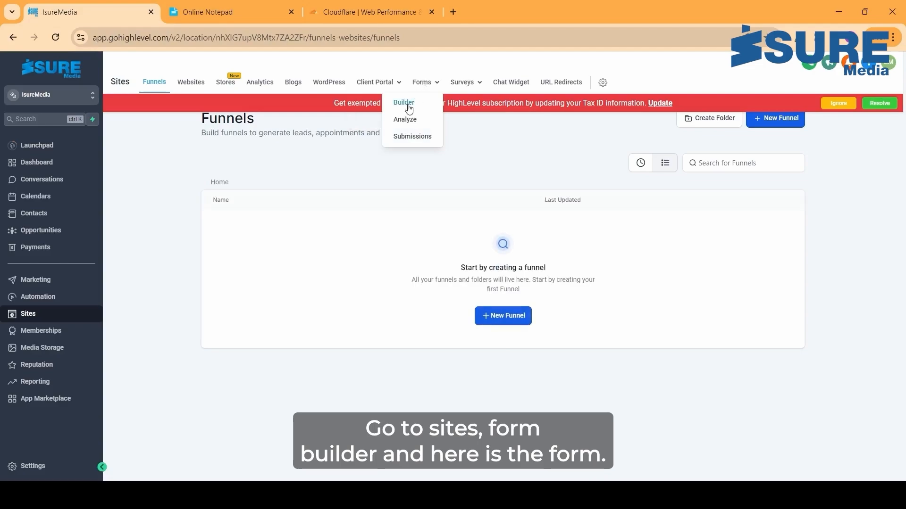
click(404, 103)
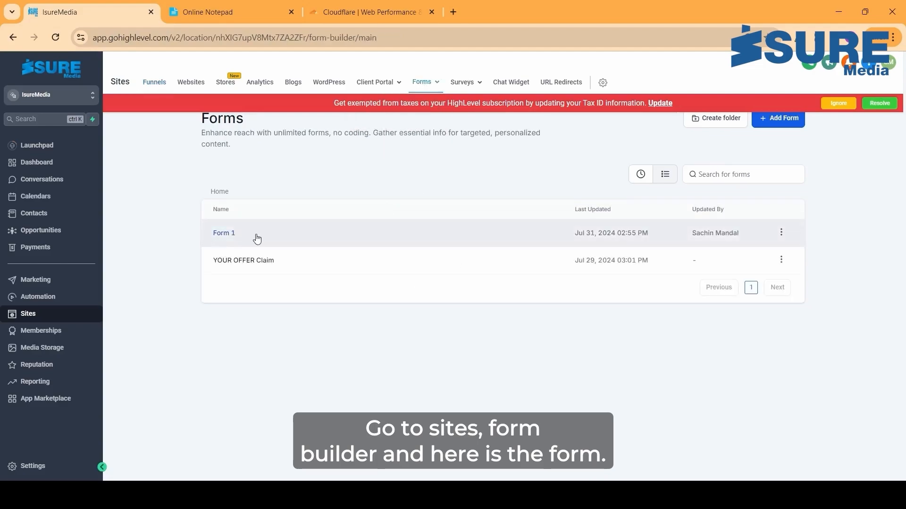
click(781, 233)
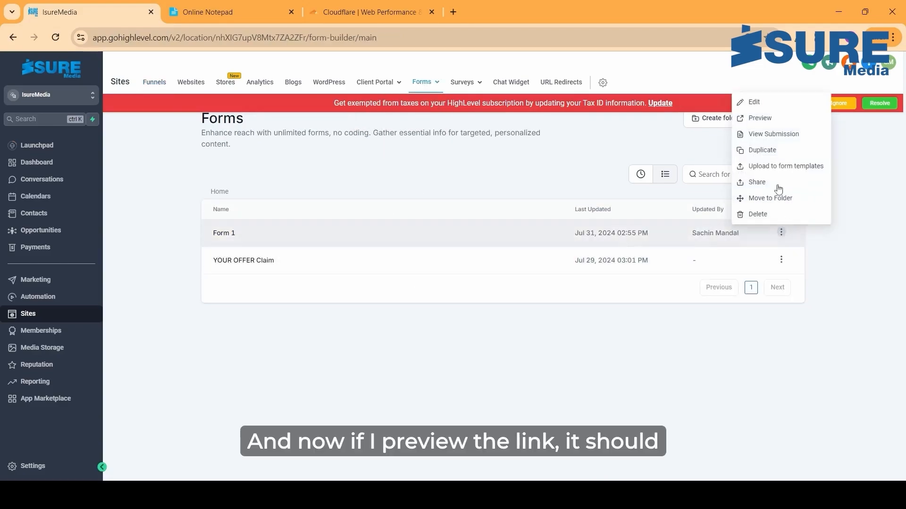
click(765, 121)
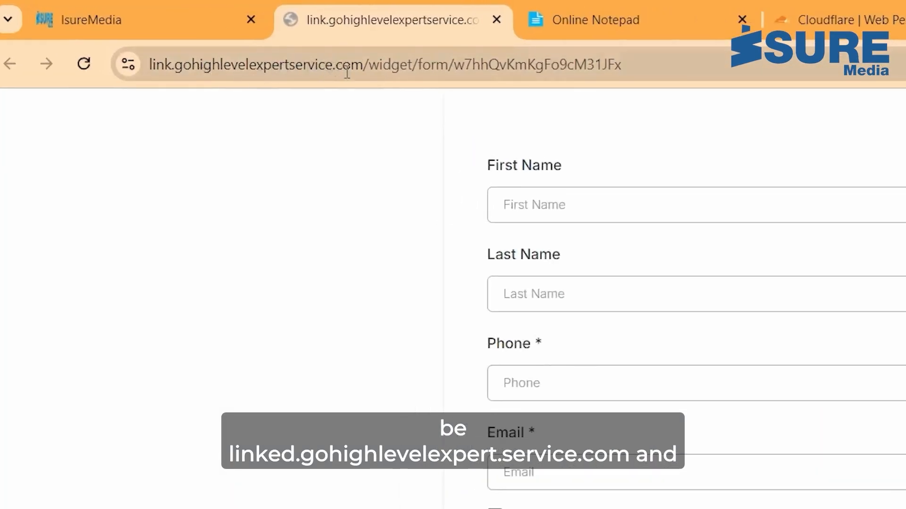
Examine the domain part of the previewed form's web address.
click(369, 63)
click(369, 64)
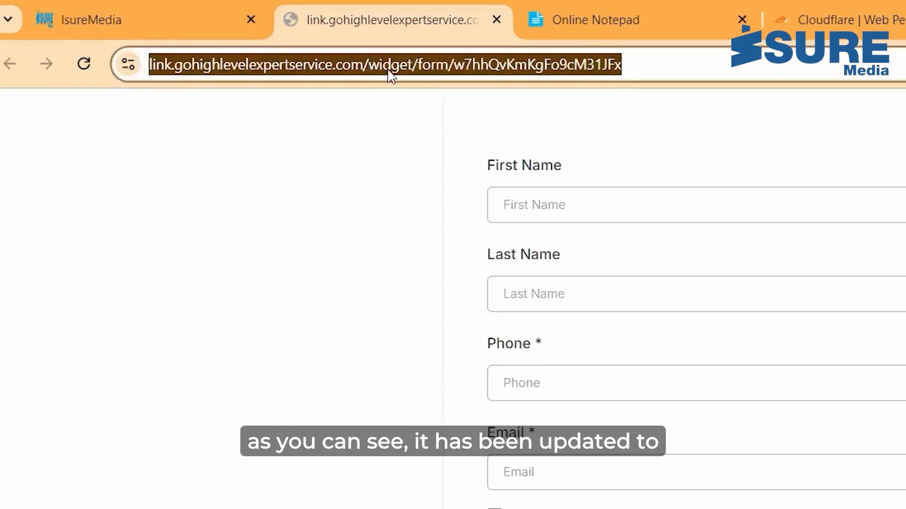
click(391, 70)
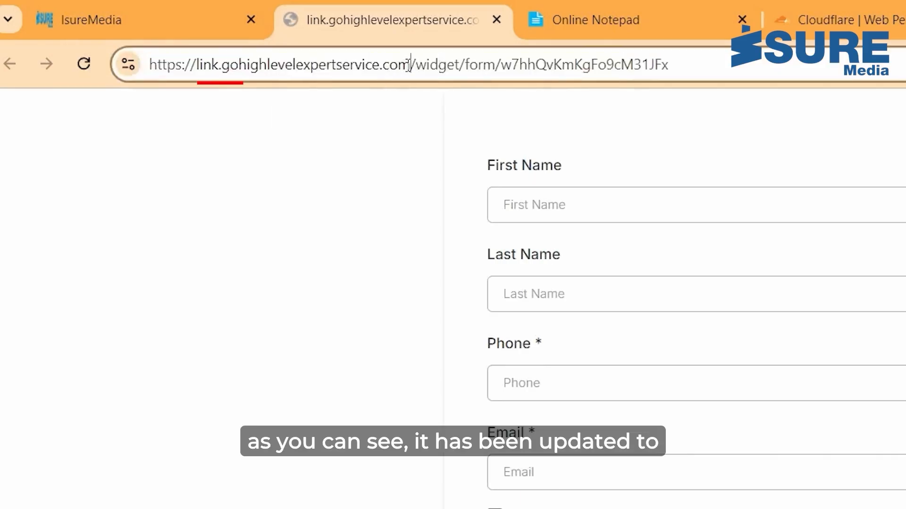
drag(409, 64, 197, 68)
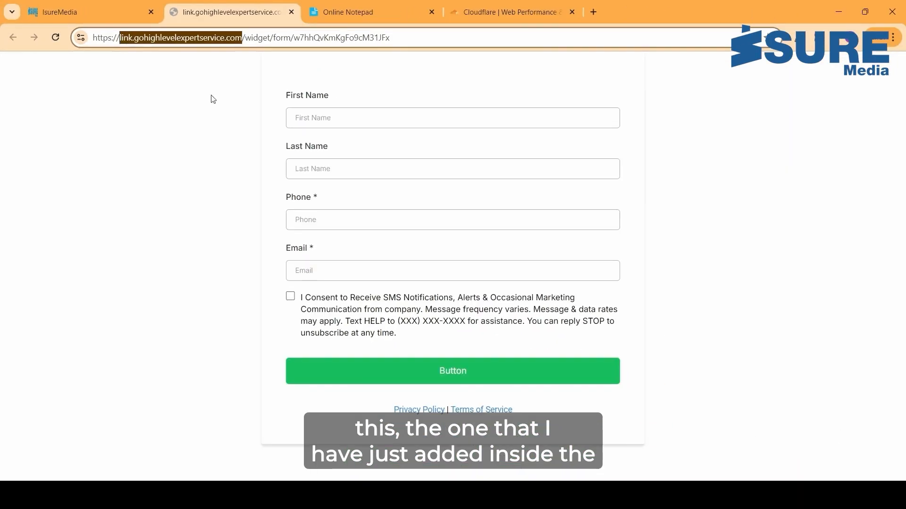
click(213, 99)
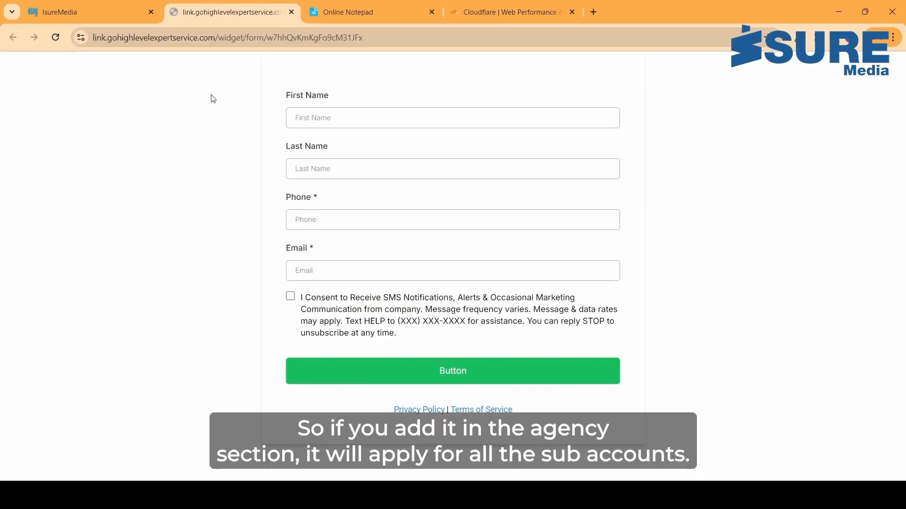
Return to the sub-account and open its Business Profile settings at the Branded Domain field.
click(121, 9)
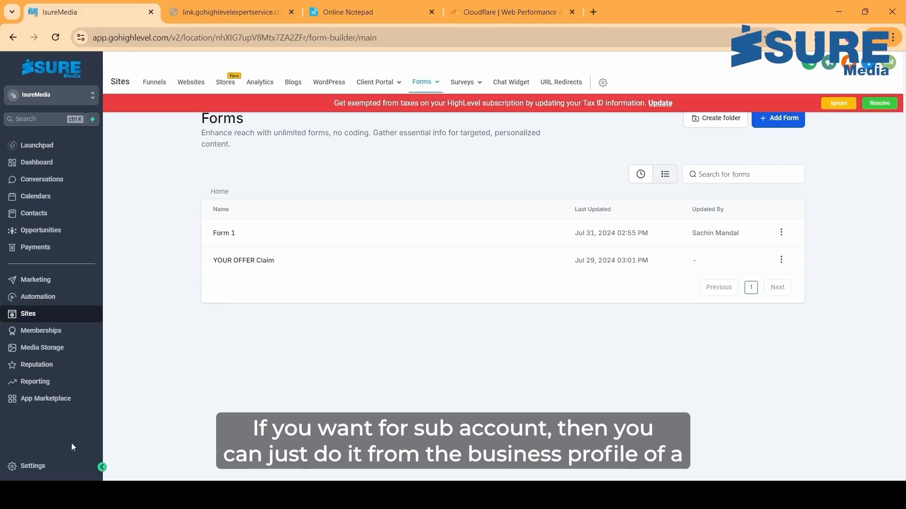
click(33, 467)
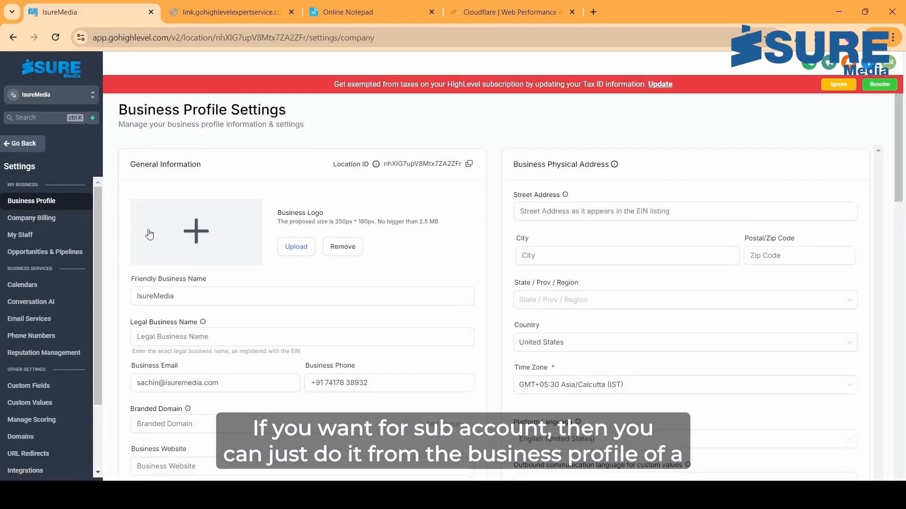
scroll(149, 235, down, 4)
click(173, 238)
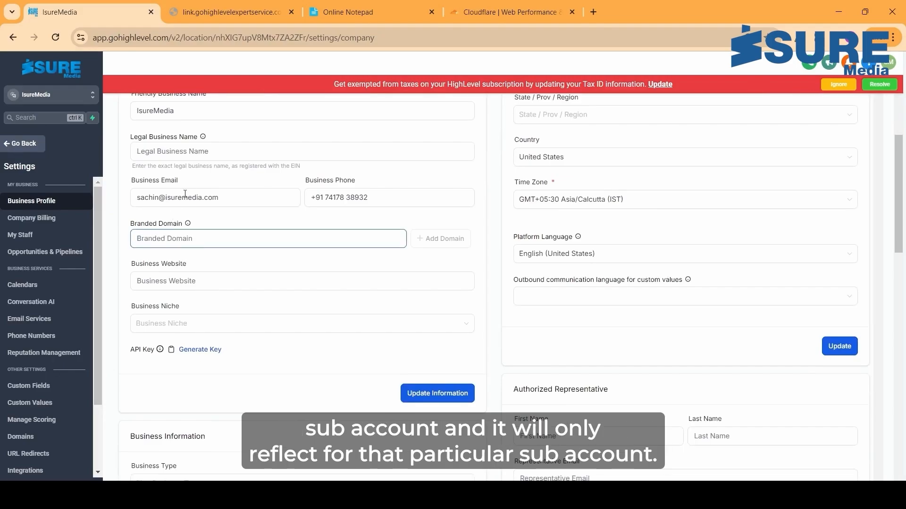